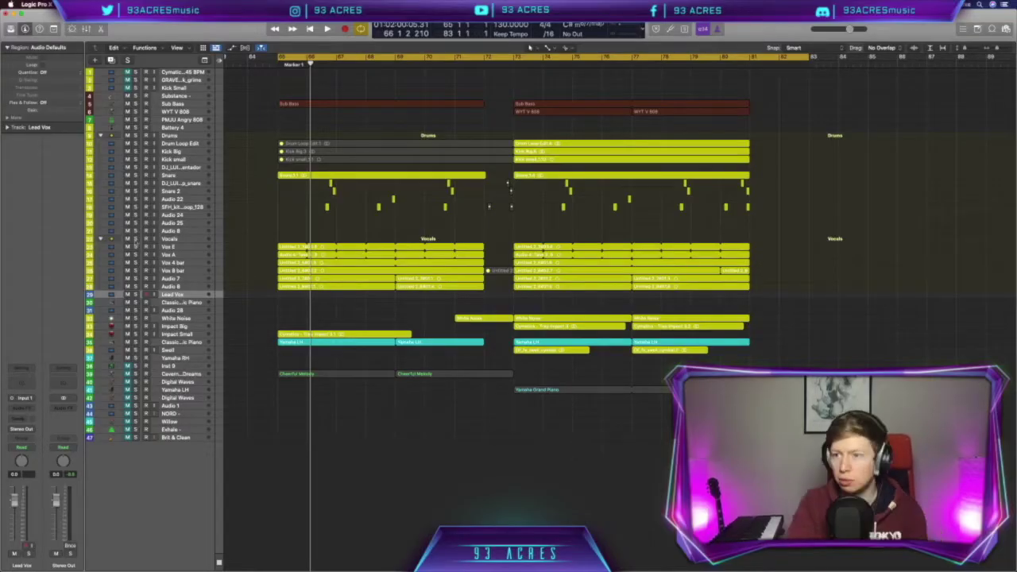
Step: Play the soloed Vocals stack, followed by the soloed Drums stack, to review the existing arrangement
key(space)
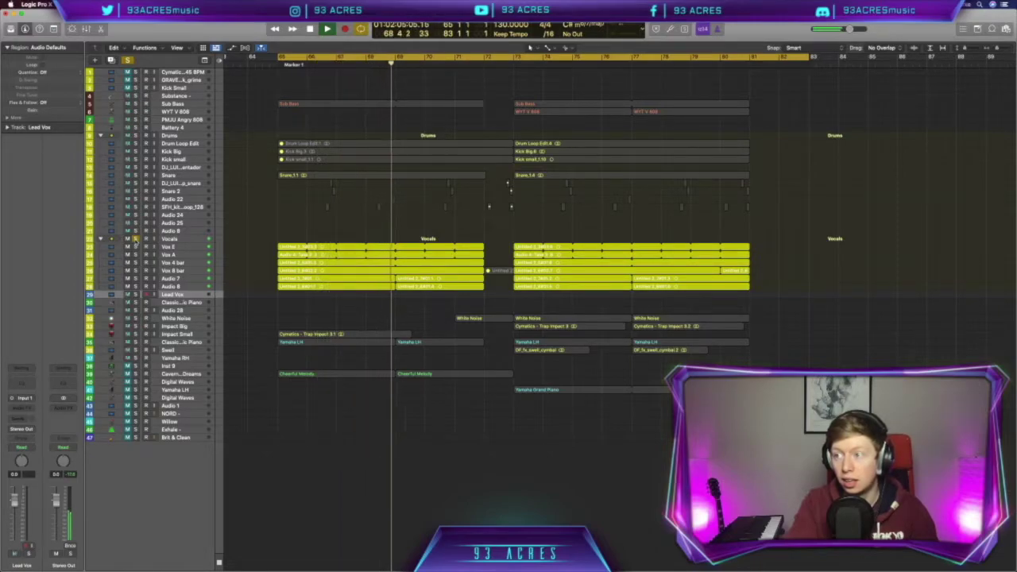
click(135, 137)
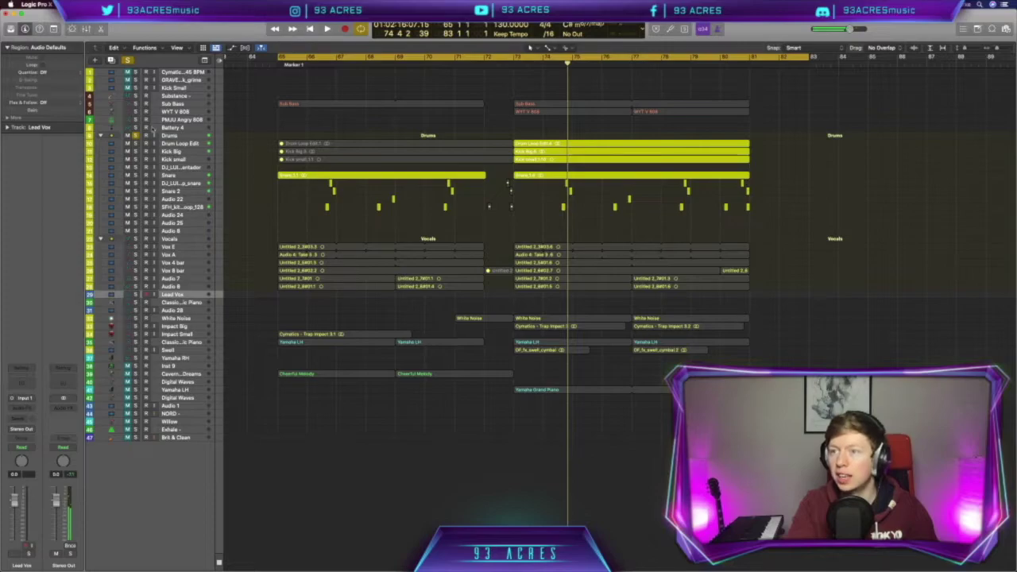
click(136, 136)
Step: Solo the Sub Bass and WYT V 808 tracks and listen to them from bar 73
click(136, 104)
click(136, 112)
click(513, 60)
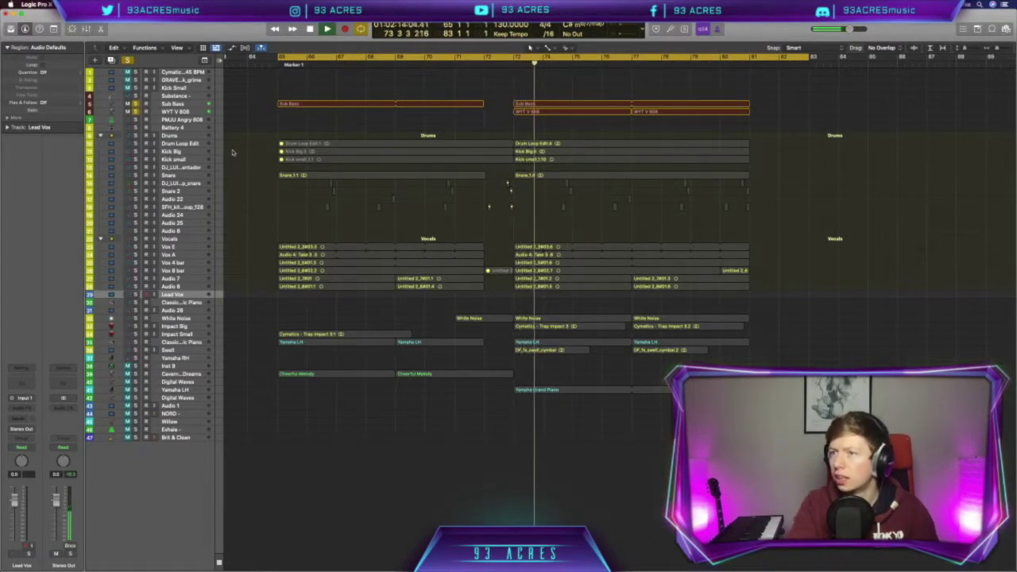
click(185, 113)
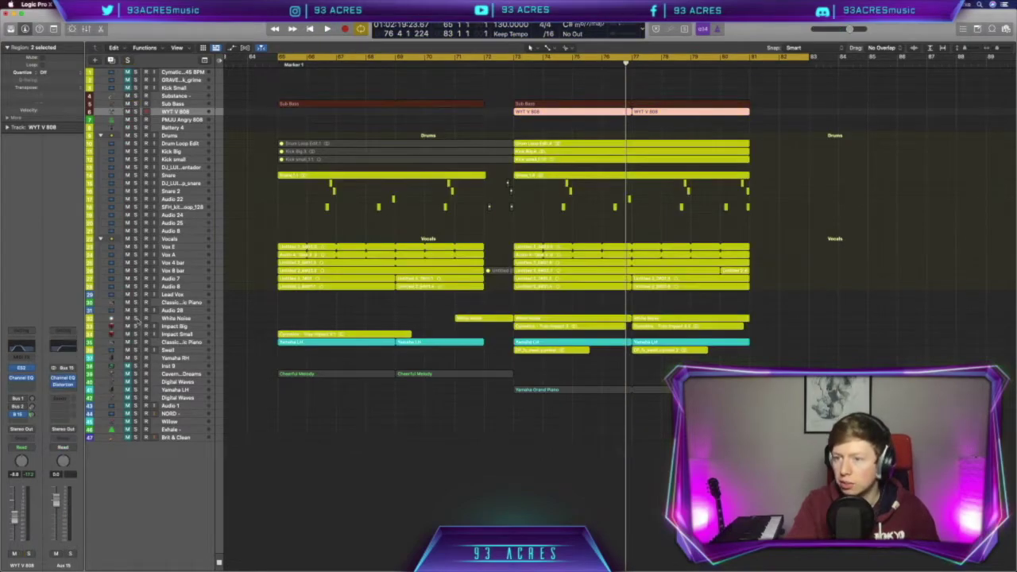
Step: Solo the tracks from White Noise through Swell and listen to them, selecting the soloed Classic Electric Piano track during playback
drag(135, 318, 135, 350)
key(space)
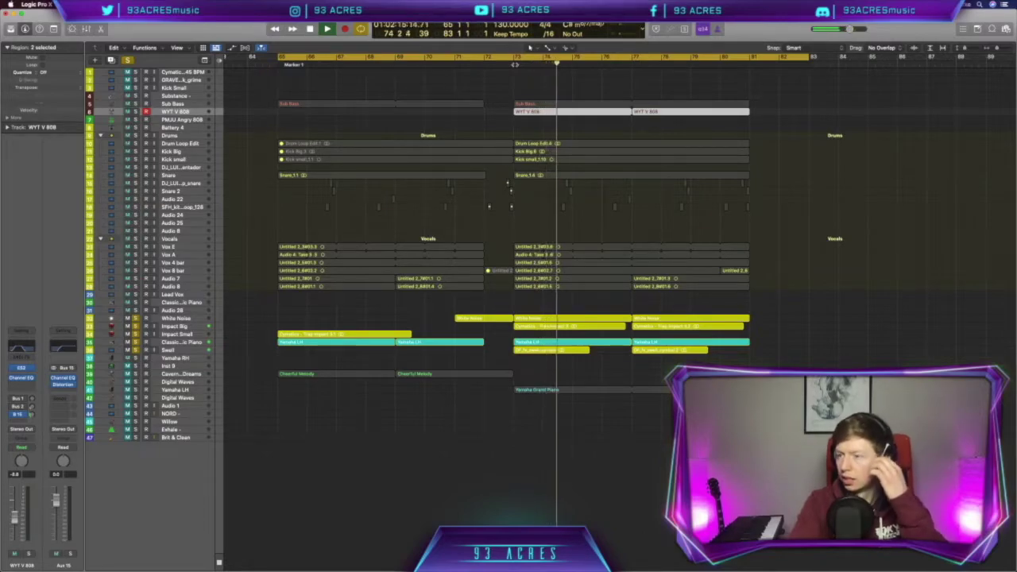
click(181, 343)
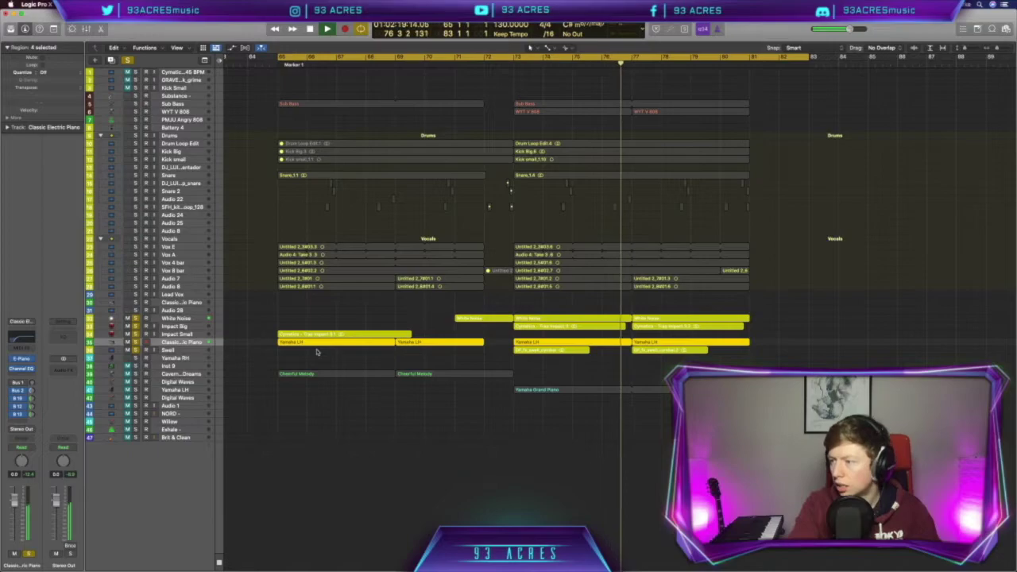
key(space)
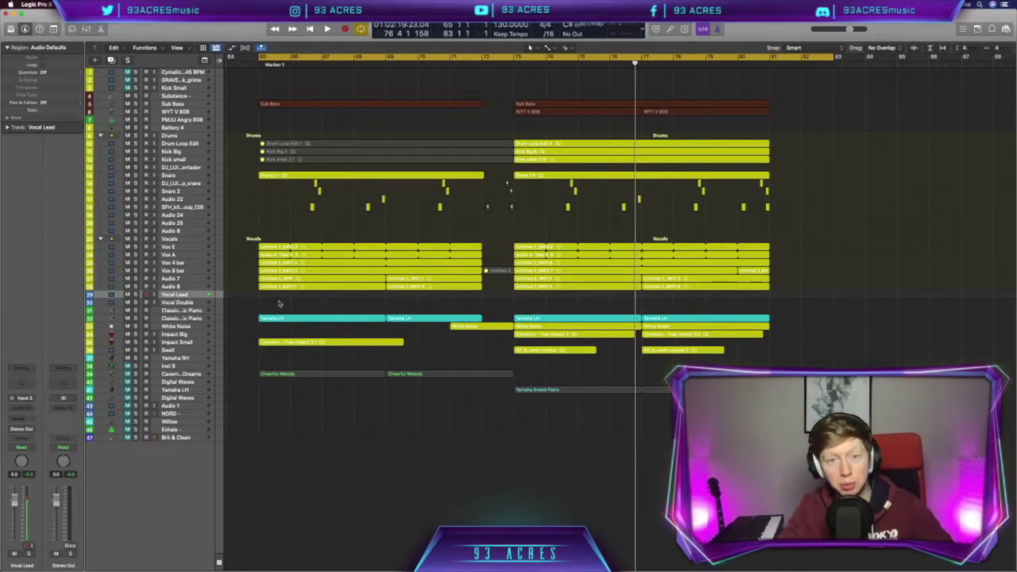
Step: Record a lead vocal take on the Vocal Lead track, running from bar 64 to about bar 81
key(r)
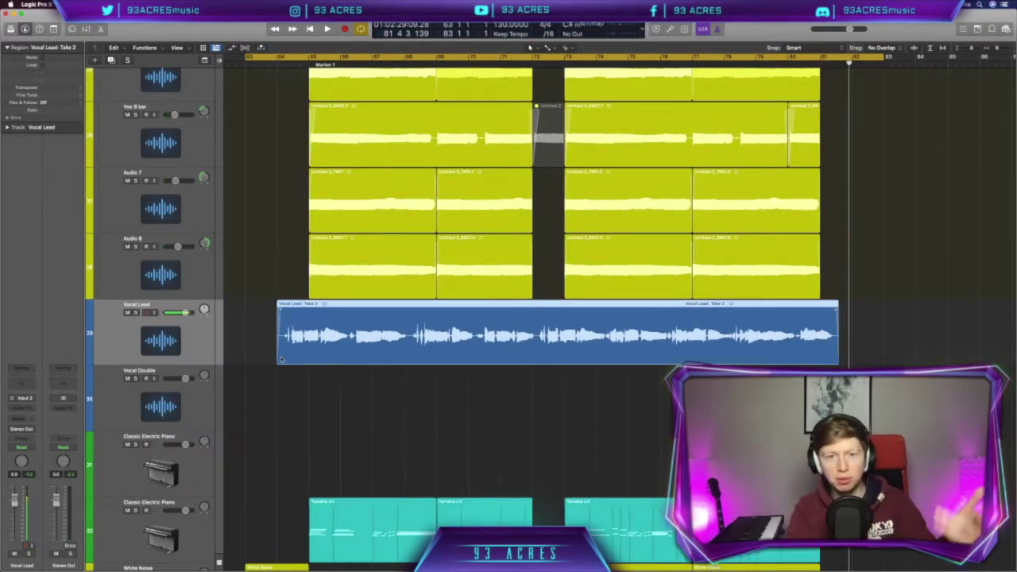
scroll(281, 359, right, 3)
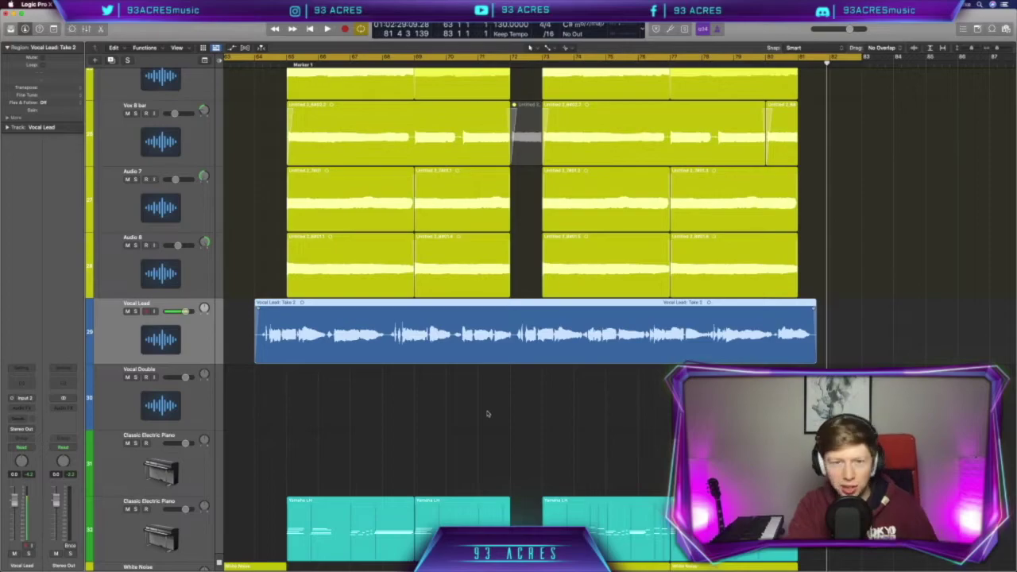
scroll(488, 413, left, 2)
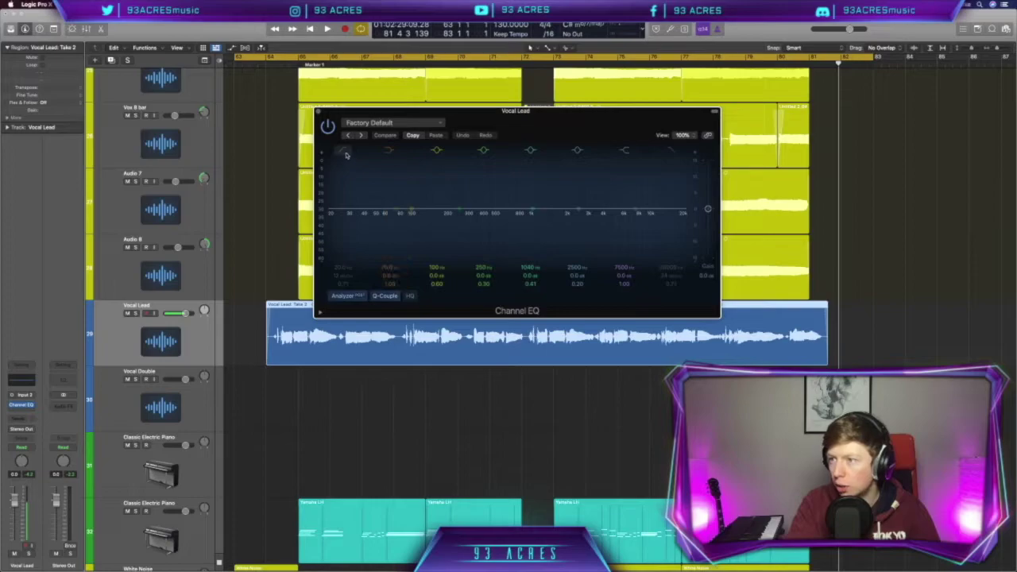
Step: Enable the low-cut band in the Vocal Lead track's Channel EQ and raise its cutoff frequency
click(344, 151)
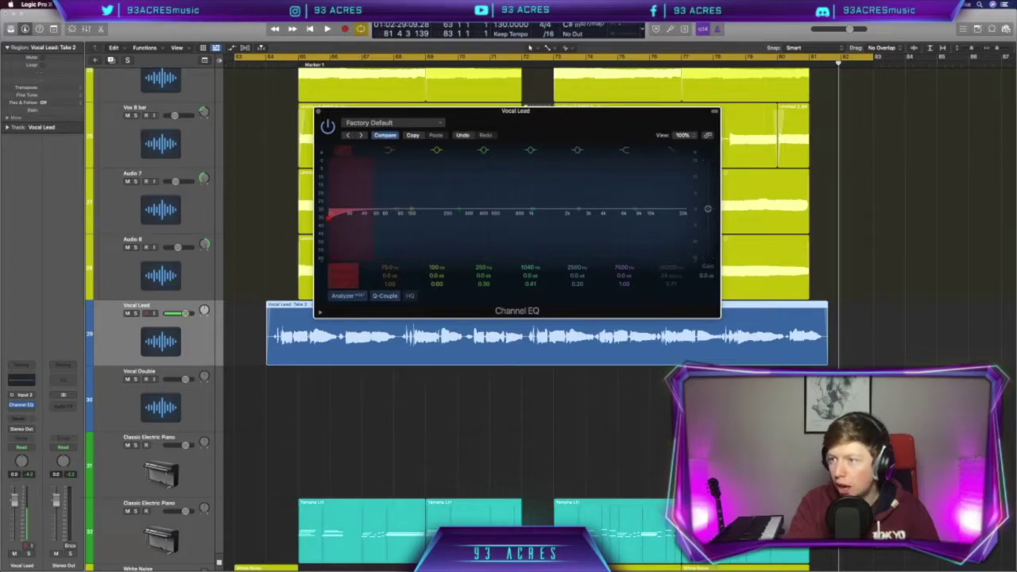
drag(340, 216, 410, 212)
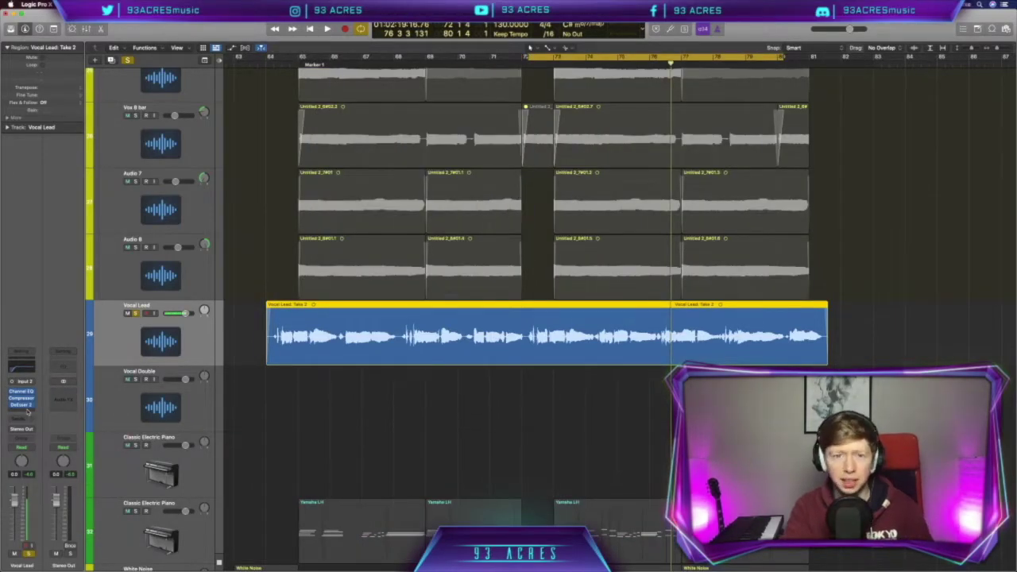
Step: Add sends to Bus 12 and Bus 2 on the Vocal Lead channel and listen to the soloed vocal
click(28, 411)
mouse_move(37, 441)
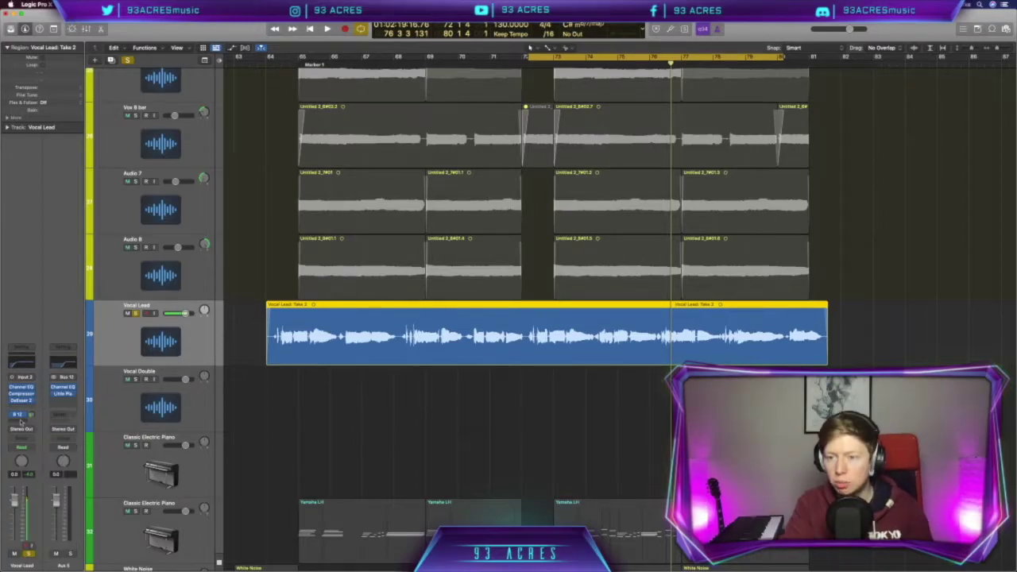
click(22, 421)
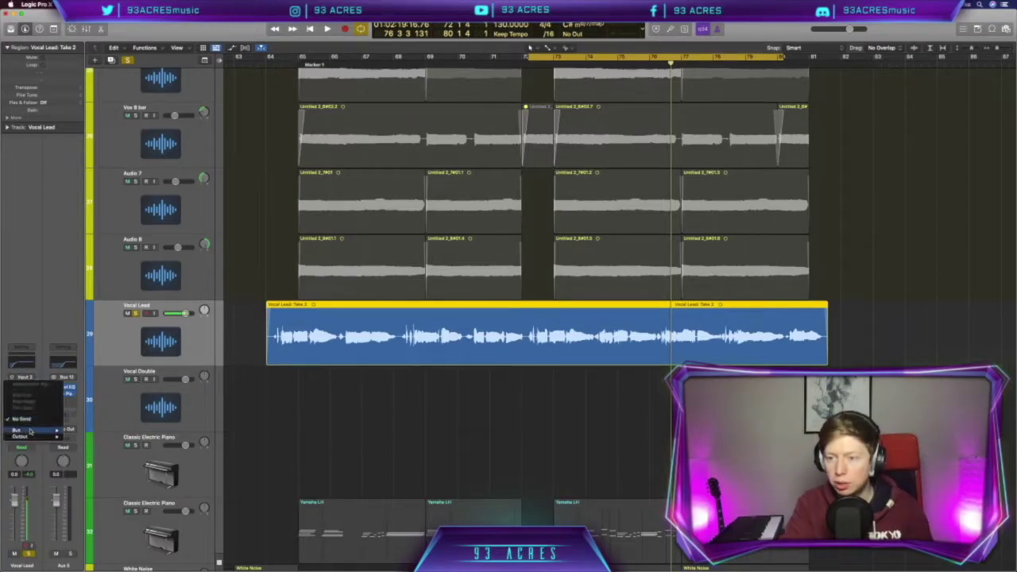
click(115, 325)
key(space)
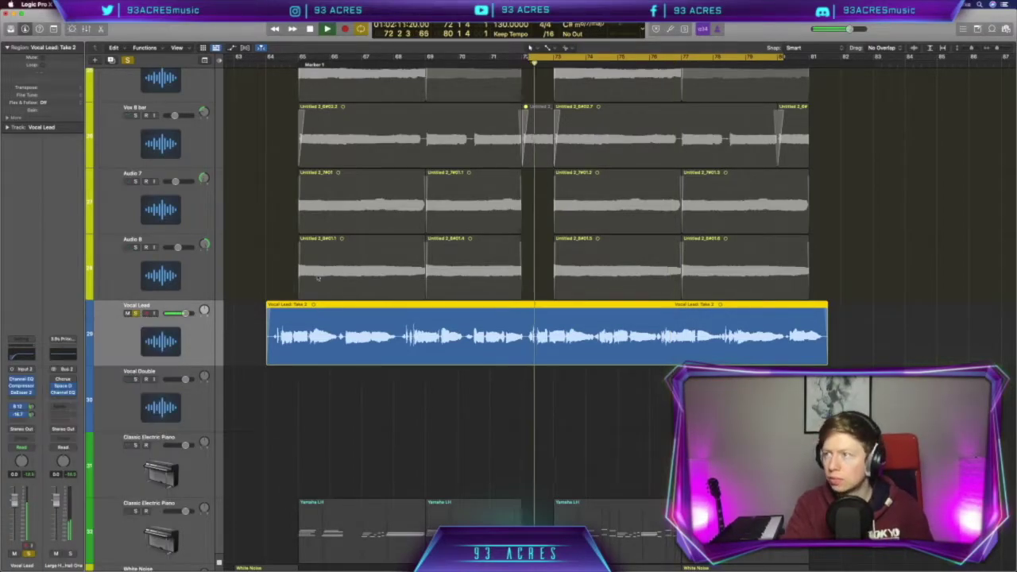
key(space)
Step: Add a third send to Bus 19 on the Vocal Lead channel and audition the vocal through it
click(21, 421)
mouse_move(32, 430)
click(96, 434)
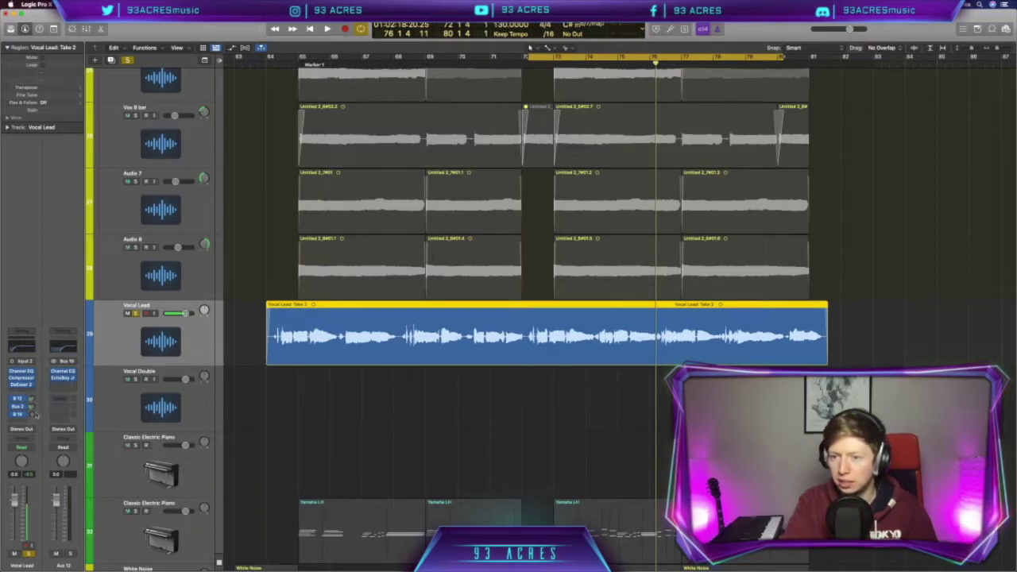
key(space)
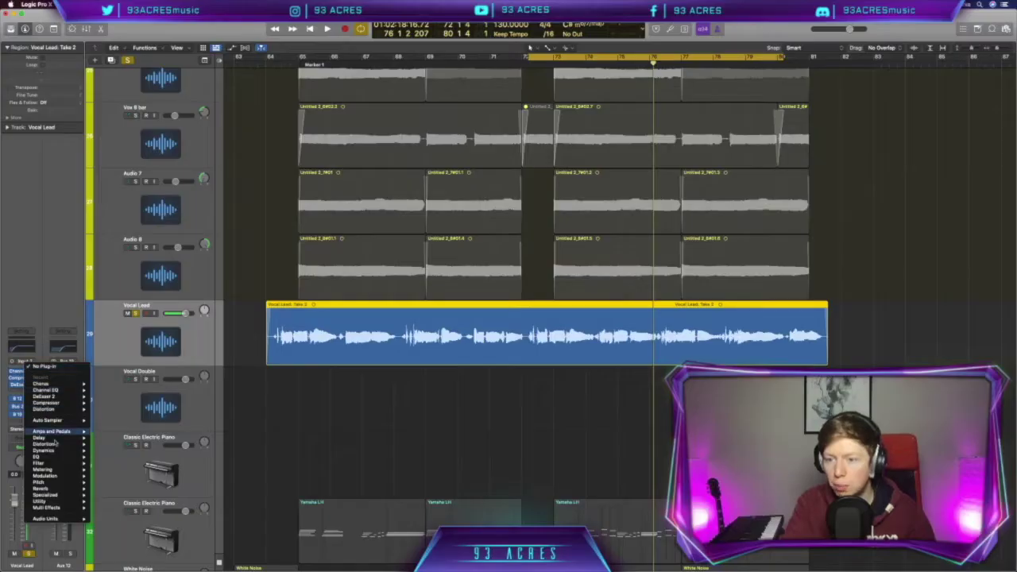
Step: Insert a mono Pitch Correction plug-in on the Vocal Lead channel and lower its Response to the minimum
mouse_move(48, 477)
mouse_move(118, 479)
click(456, 406)
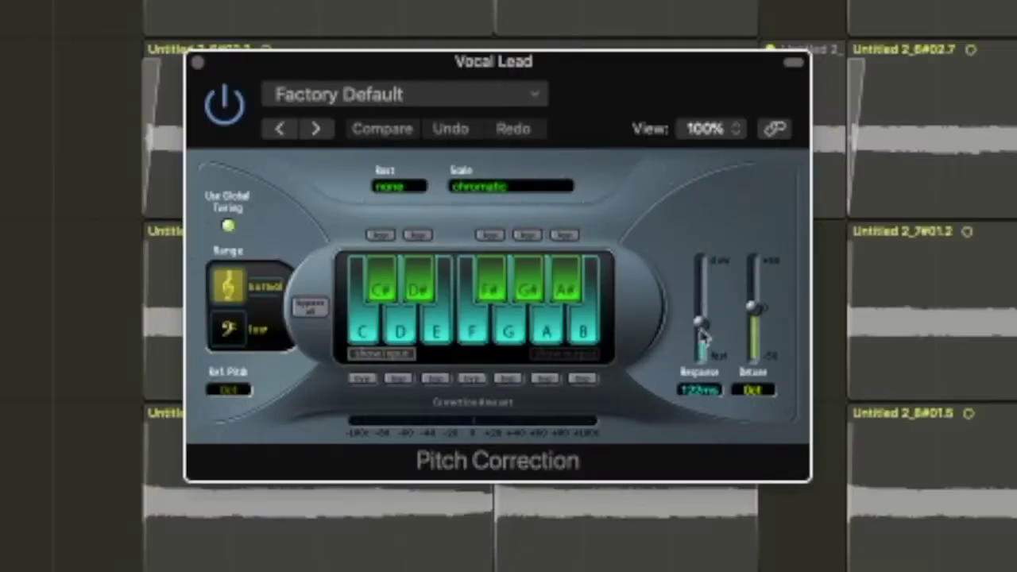
drag(701, 332, 702, 421)
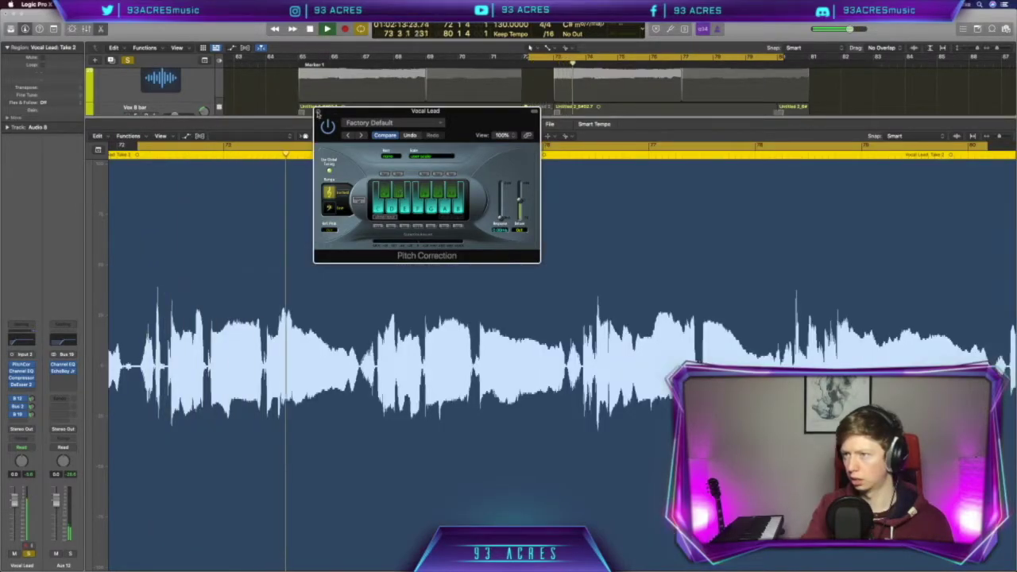
click(318, 112)
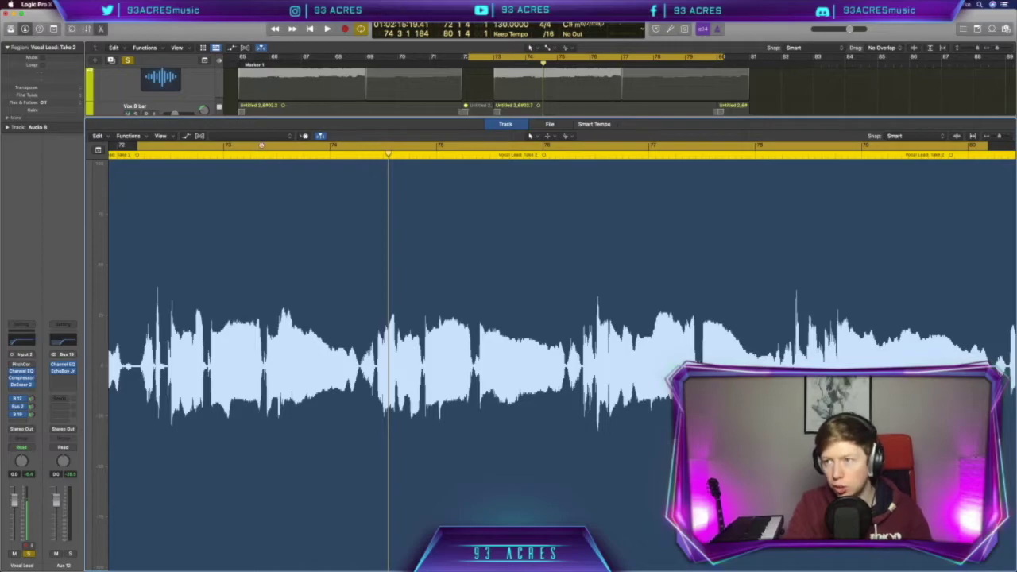
Step: Turn on Flex for the Vocal Lead track and use Flex Pitch mode for the recorded take
click(200, 136)
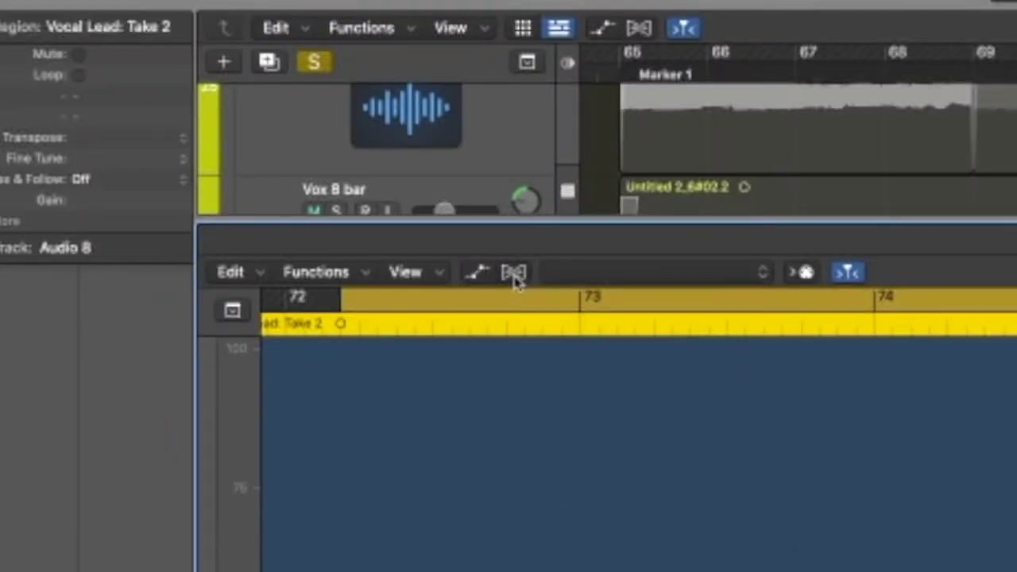
click(513, 275)
click(628, 257)
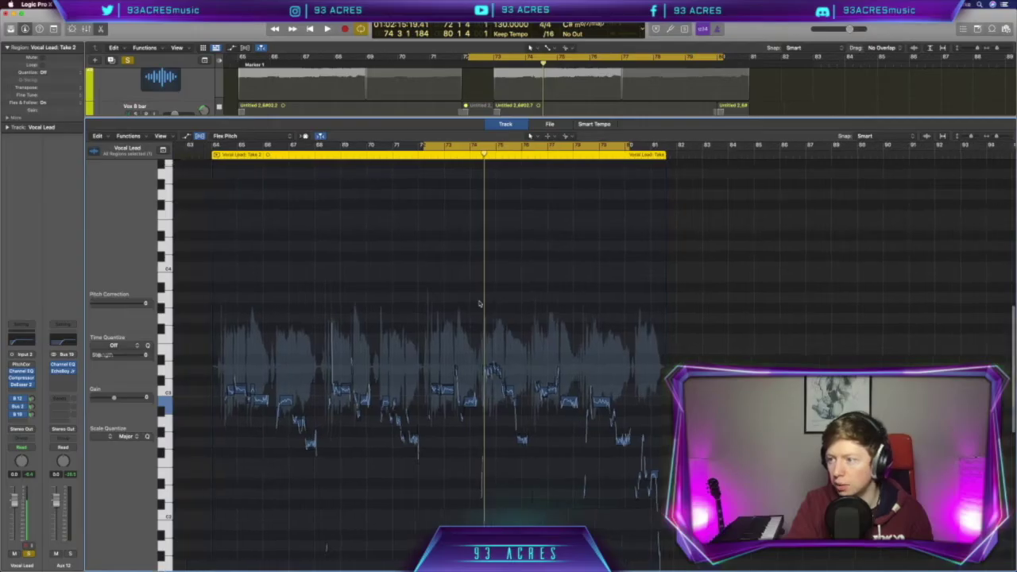
Step: Adjust the fine pitch of the long note around bar 74 in the Vocal Lead take
key(super+Right)
key(super+Right)
key(super+Right)
key(super+Right)
key(super+Right)
key(super+Right)
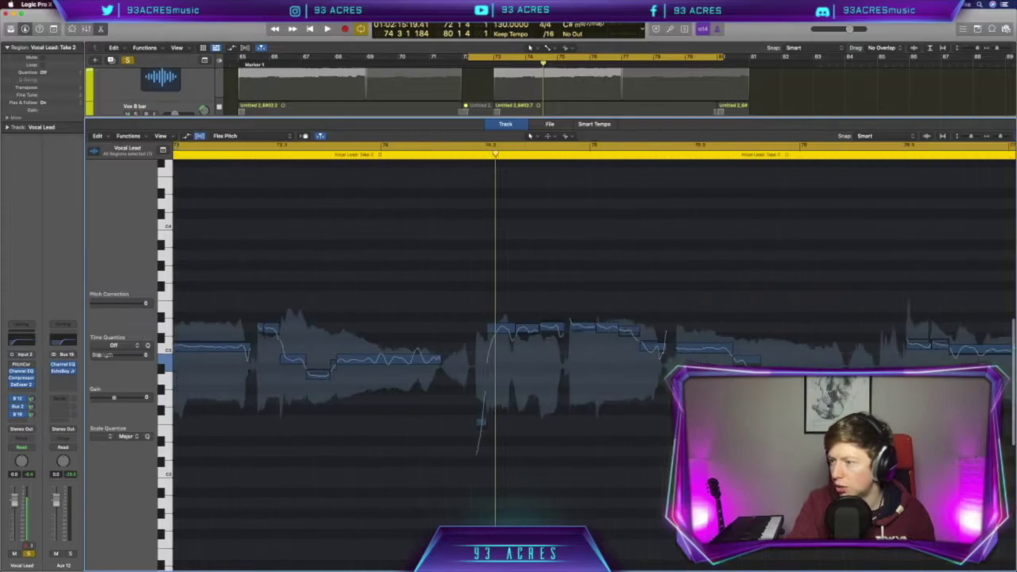
scroll(357, 373, left, 2)
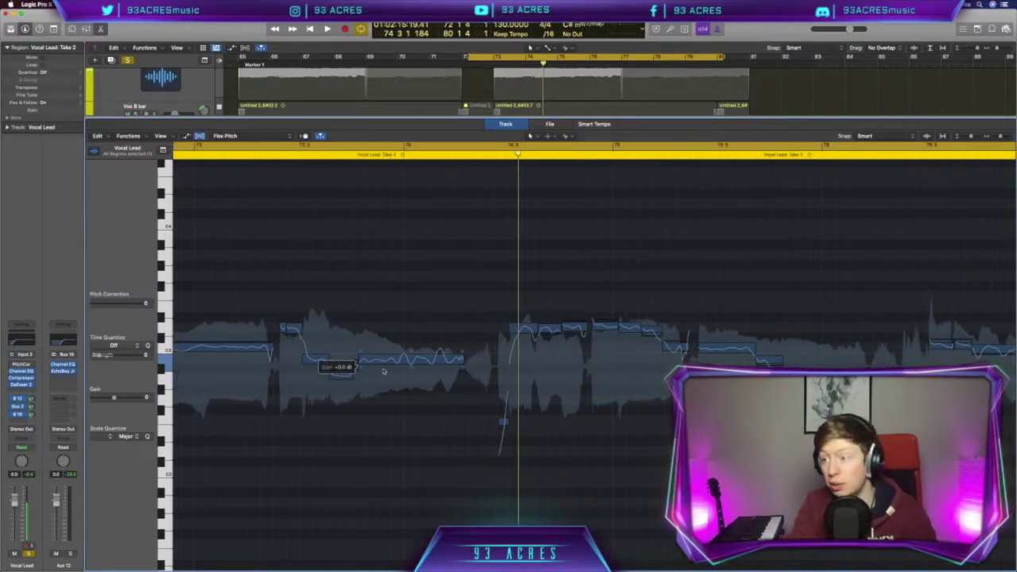
drag(359, 355, 358, 155)
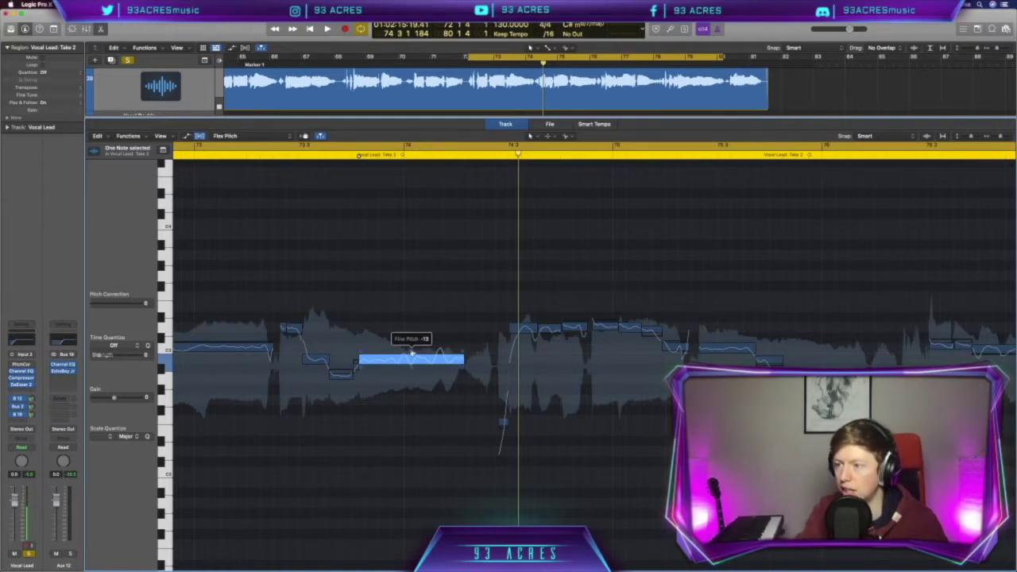
drag(411, 354, 411, 352)
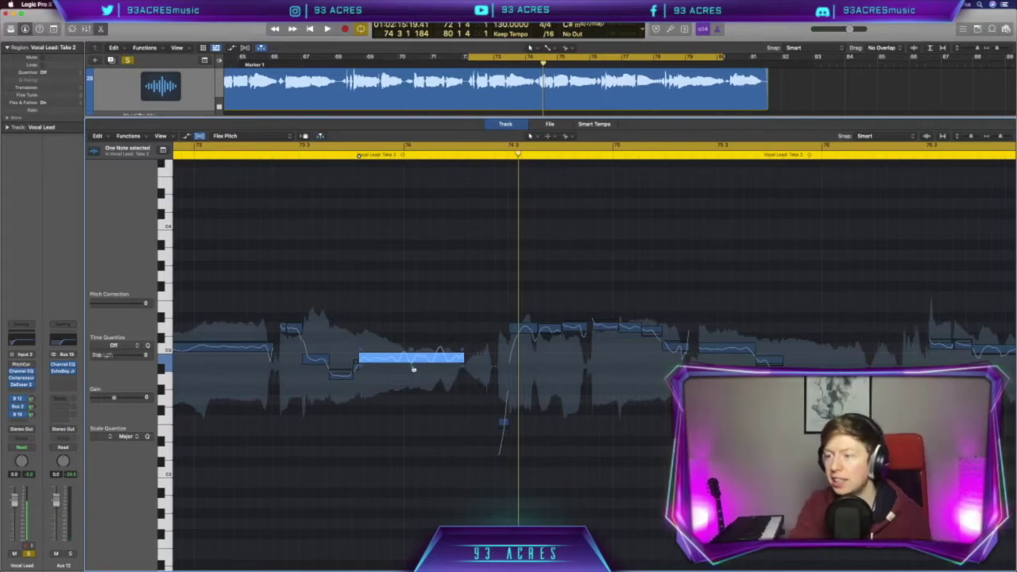
mouse_move(411, 368)
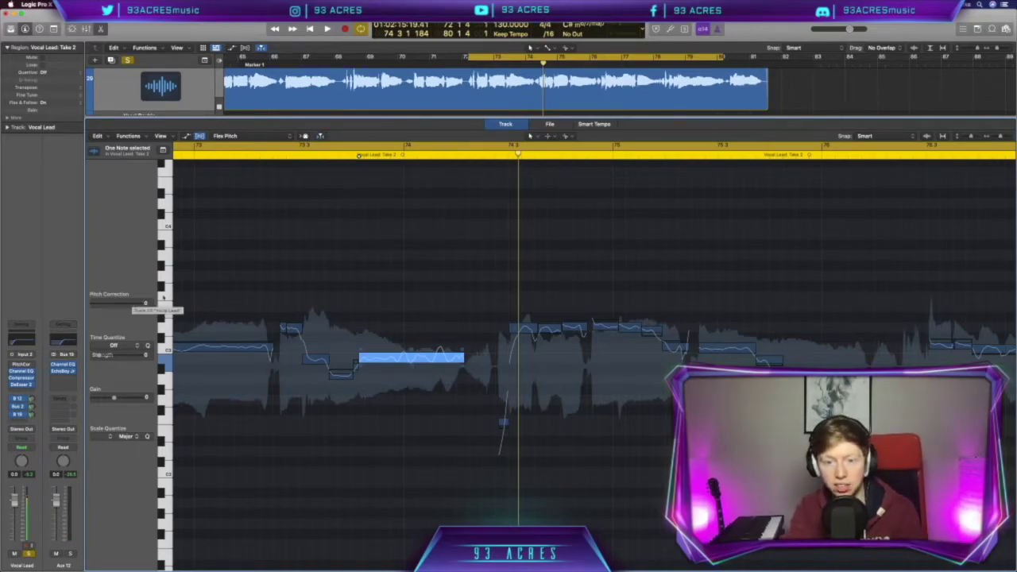
Step: Set the cycle range to bars 64–82 and apply a Pitch Correction of 100 to all notes of the vocal take
scroll(292, 71, left, 3)
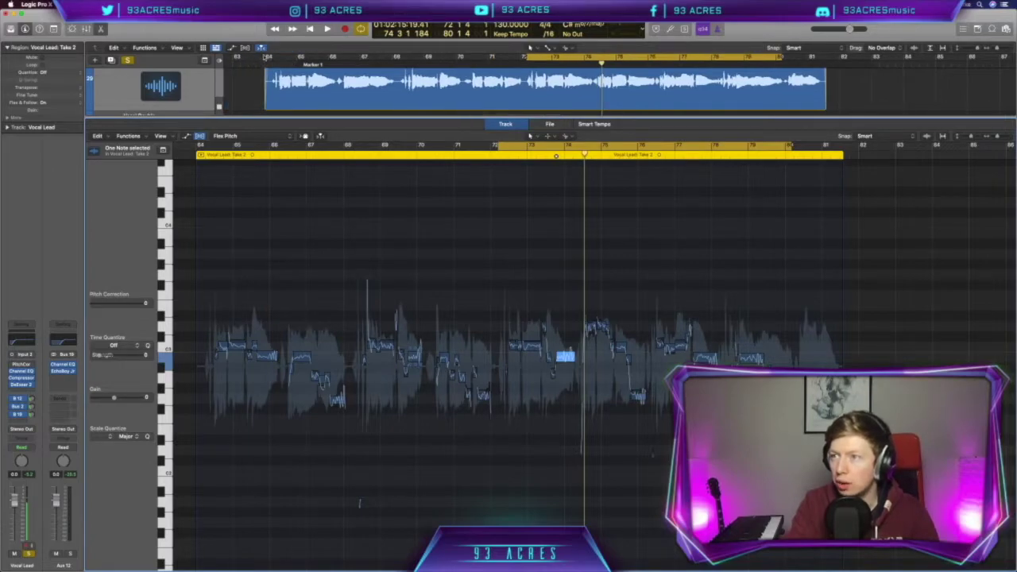
drag(268, 58, 841, 64)
drag(207, 267, 908, 560)
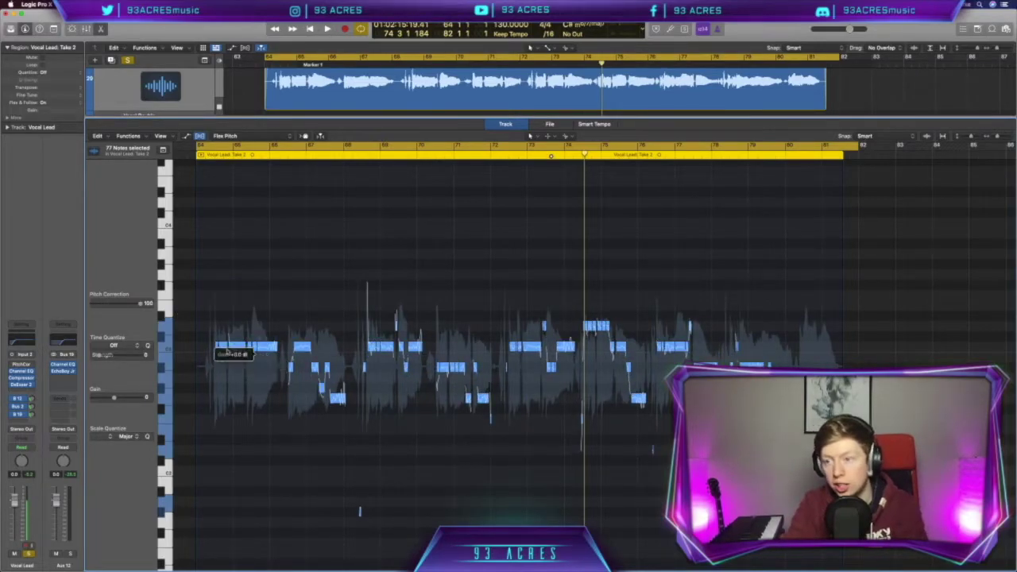
drag(128, 305, 123, 305)
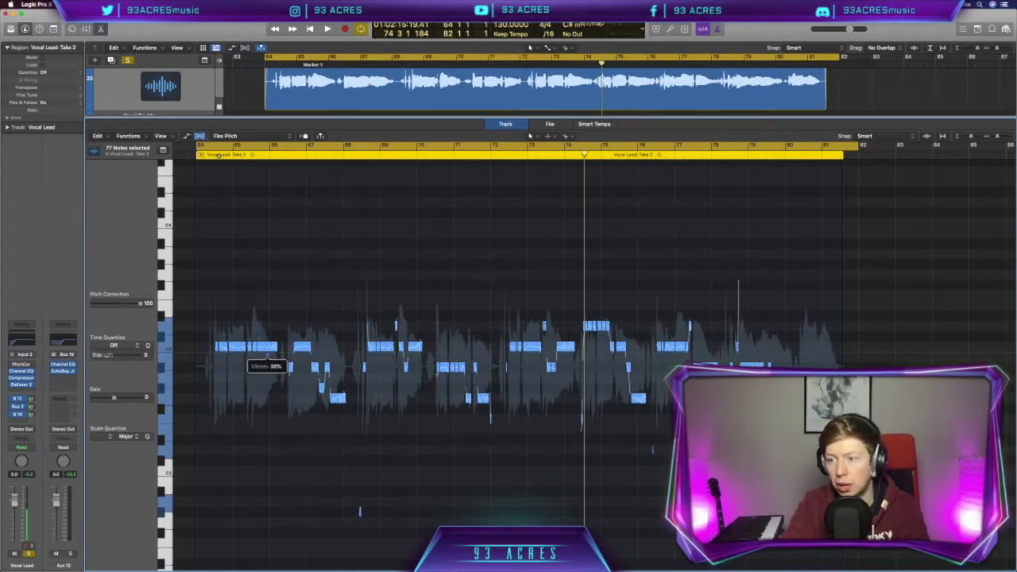
Step: Play the opening of the pitch-corrected vocal and inspect its notes from bar 65 onward
key(space)
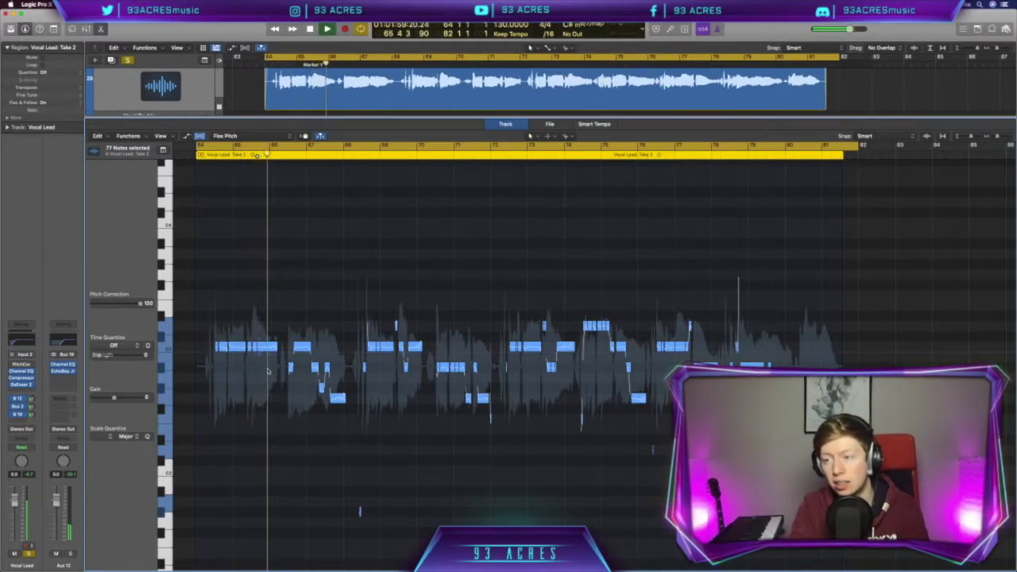
key(space)
key(super+Right)
key(super+Right)
key(super+Right)
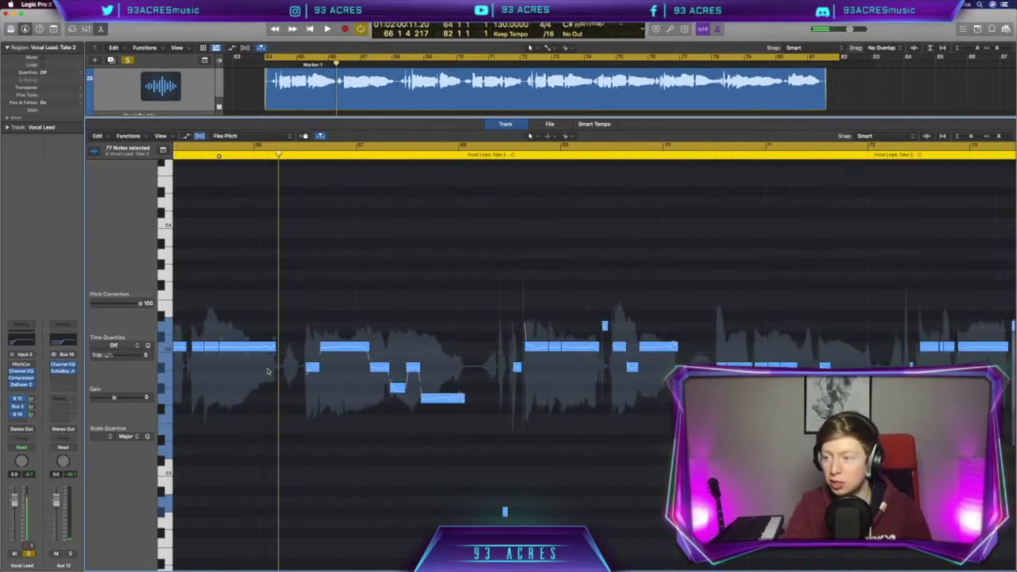
scroll(268, 371, left, 2)
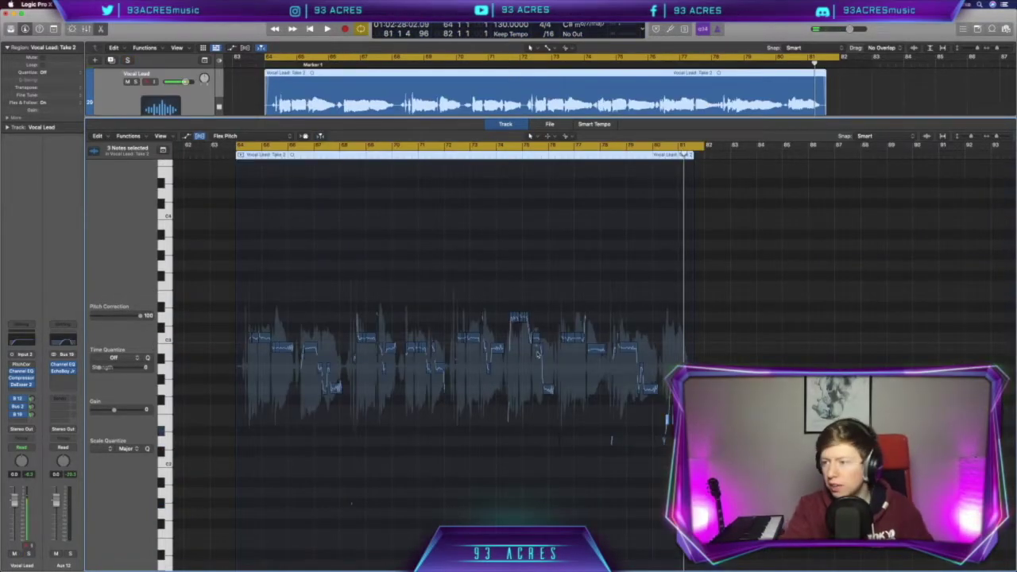
Step: Try splitting the long note just after bar 74 in the Vocal Lead take, and undo the split
key(super+Right)
key(super+Right)
key(super+Right)
key(super+Right)
key(super+Right)
key(super+Right)
scroll(529, 366, left, 10)
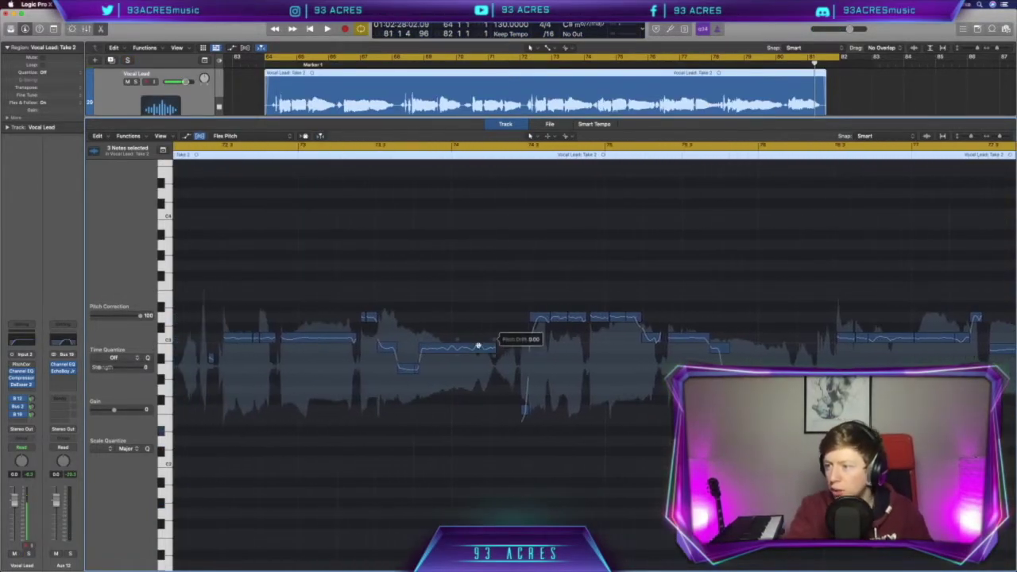
click(469, 348)
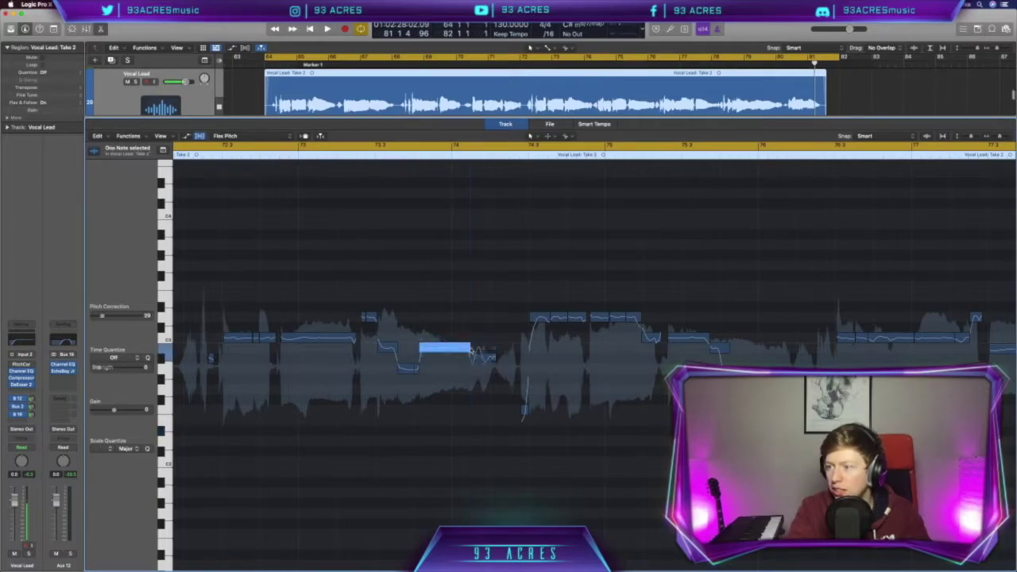
key(super+z)
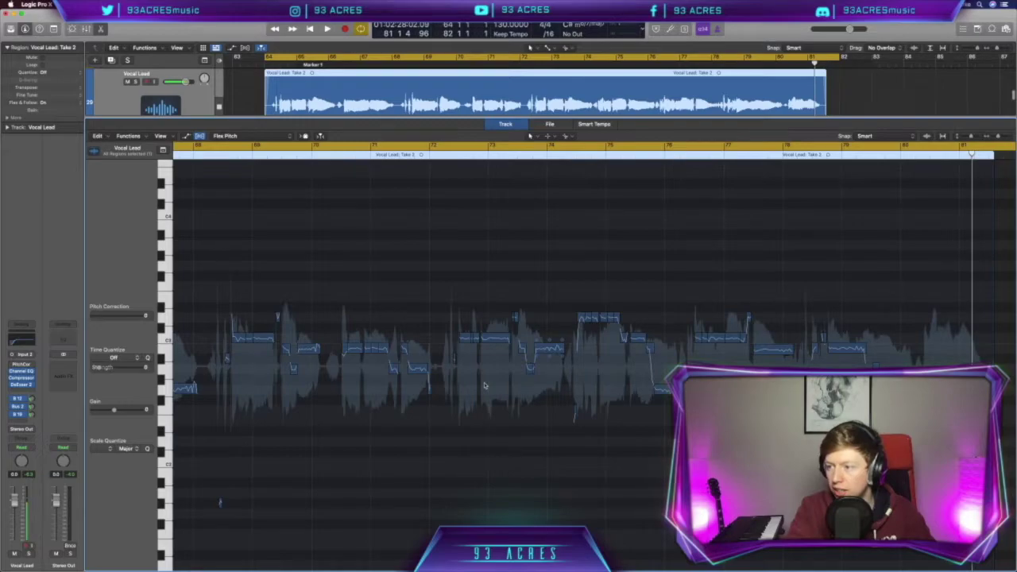
Step: Bring the whole Vocal Lead take into view and play the tuned vocal through the bar 64–82 cycle
scroll(484, 385, down, 5)
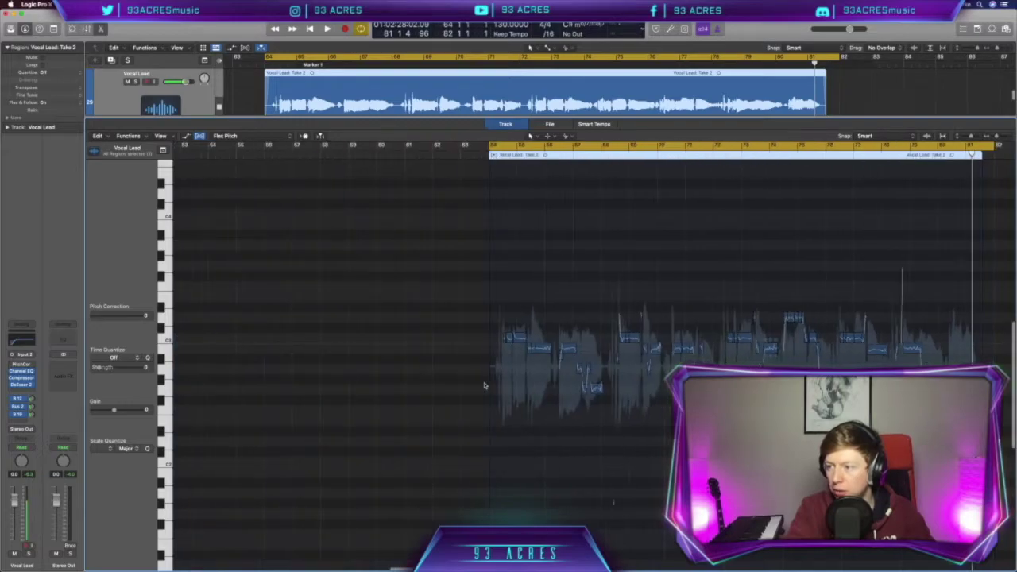
scroll(484, 385, up, 3)
scroll(485, 385, right, 1)
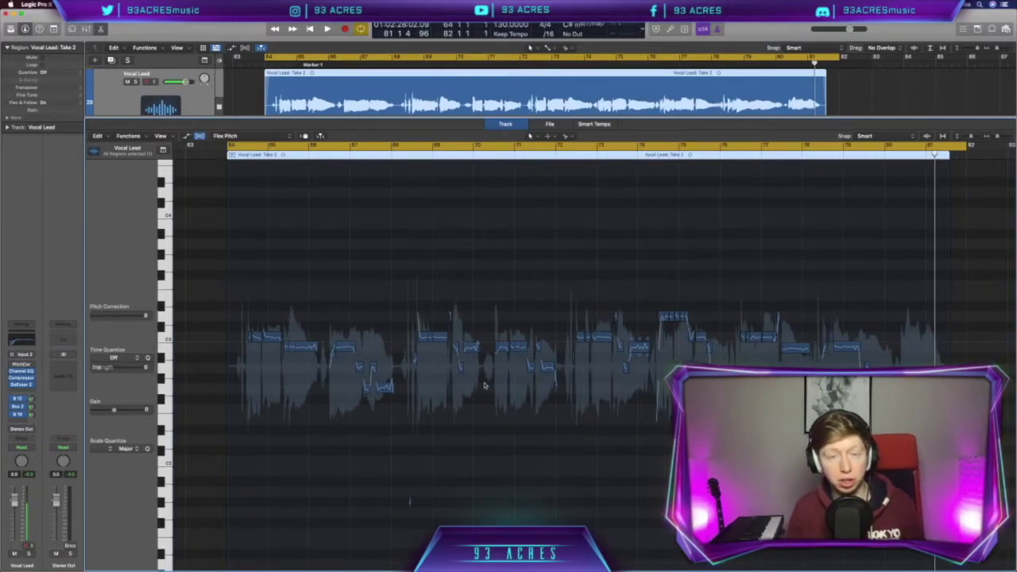
scroll(483, 385, right, 1)
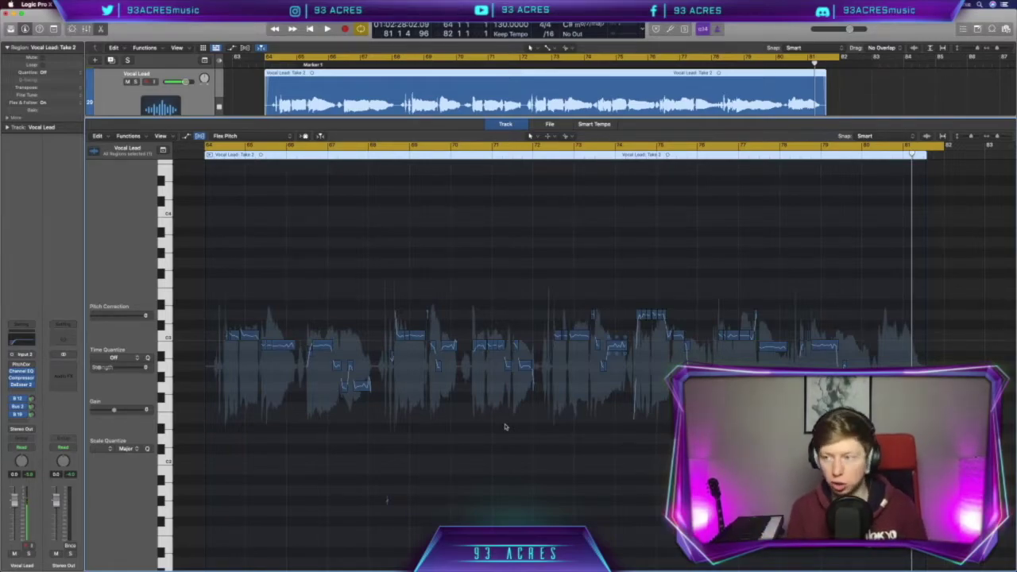
key(space)
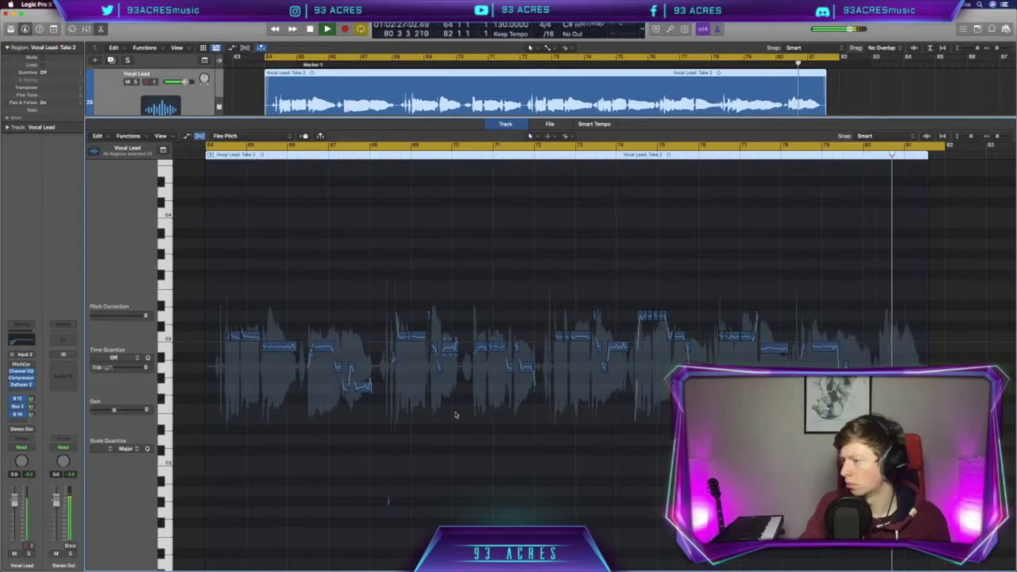
key(space)
scroll(456, 415, right, 8)
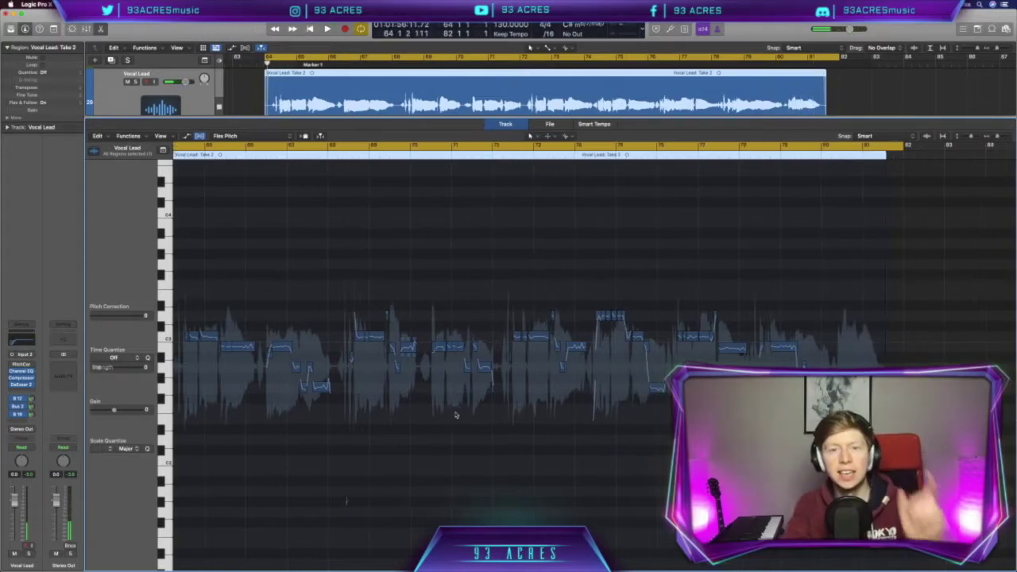
Step: Select the long note around bar 73 in the Vocal Lead take and examine it against the take's other notes
click(388, 154)
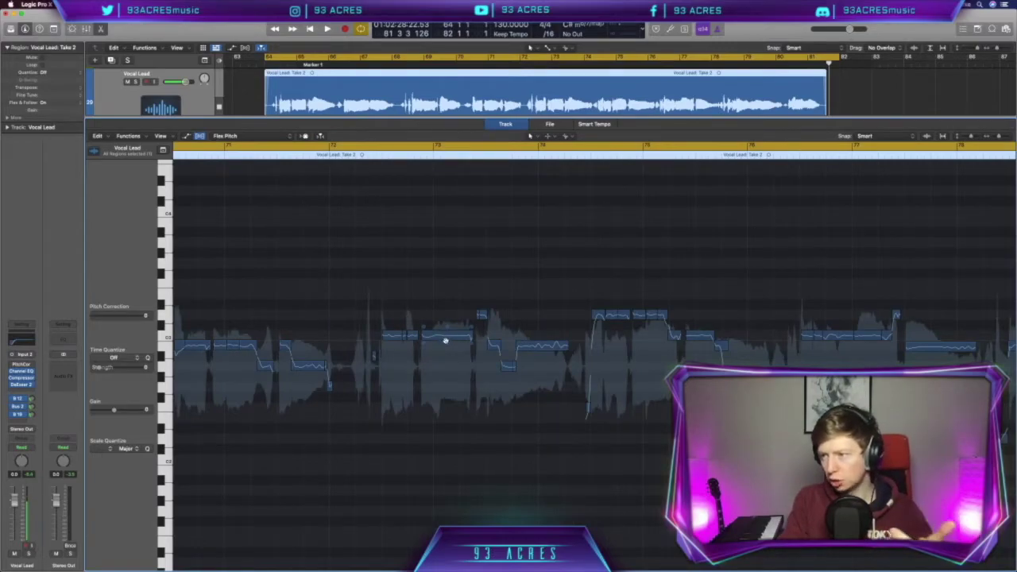
click(445, 337)
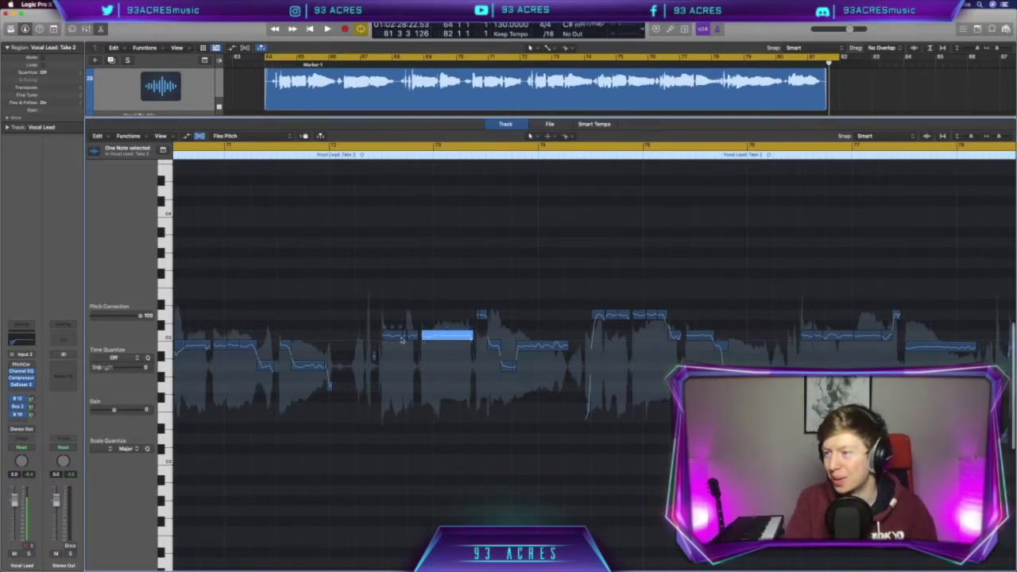
scroll(402, 340, down, 5)
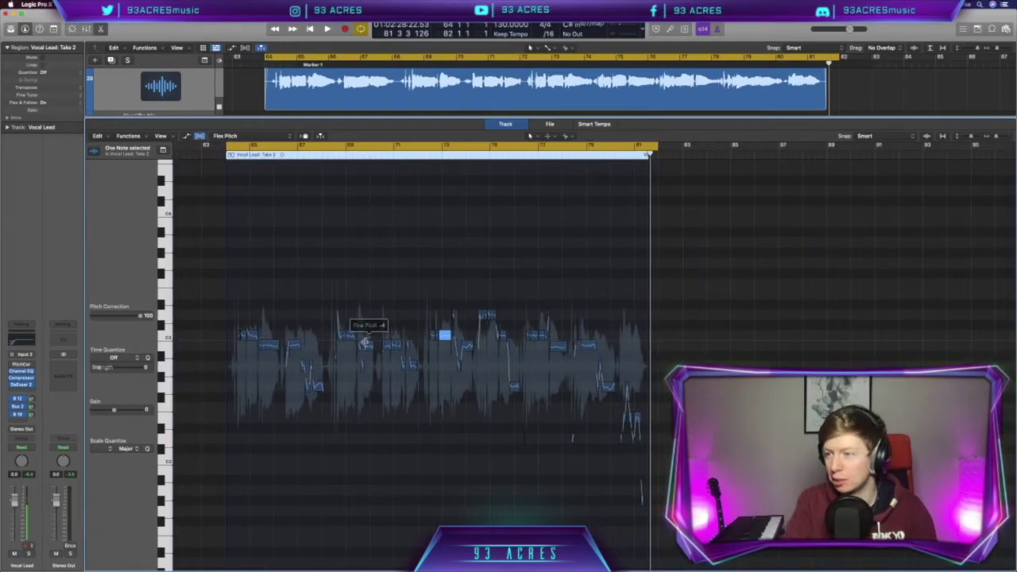
scroll(365, 341, up, 5)
scroll(352, 275, down, 1)
scroll(353, 275, down, 3)
scroll(353, 274, up, 1)
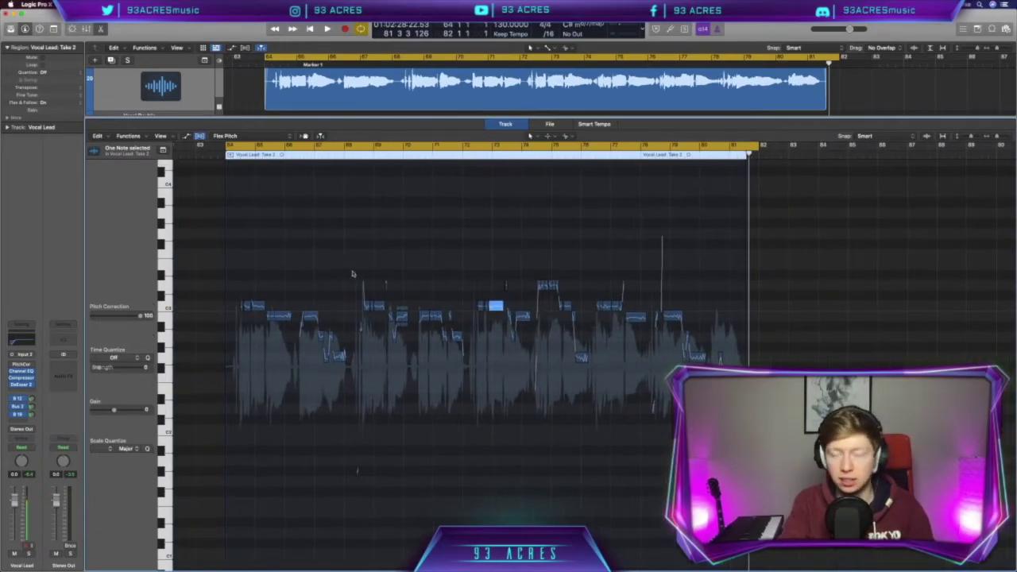